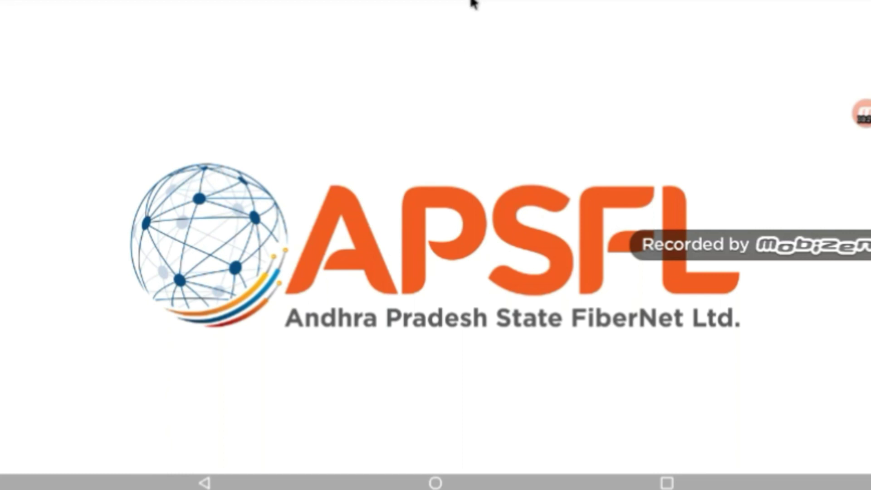
- Launch UC Browser from the second page of the Apps drawer and focus its search bar
{"action": "key", "text": "Escape"}
{"action": "key", "text": "Return"}
{"action": "key", "text": "Right"}
{"action": "key", "text": "Down"}
{"action": "key", "text": "Right"}
{"action": "key", "text": "Right"}
{"action": "key", "text": "Right"}
{"action": "key", "text": "Right"}
{"action": "key", "text": "Right"}
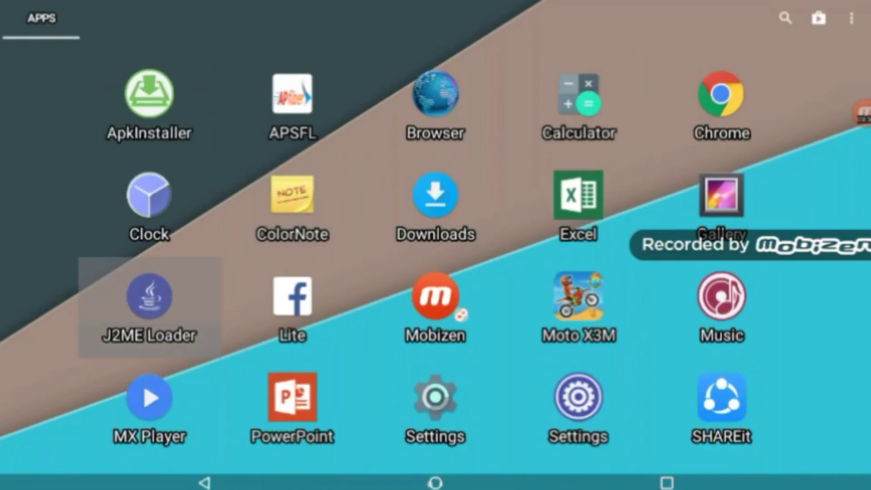
{"action": "key", "text": "Down"}
{"action": "key", "text": "Down"}
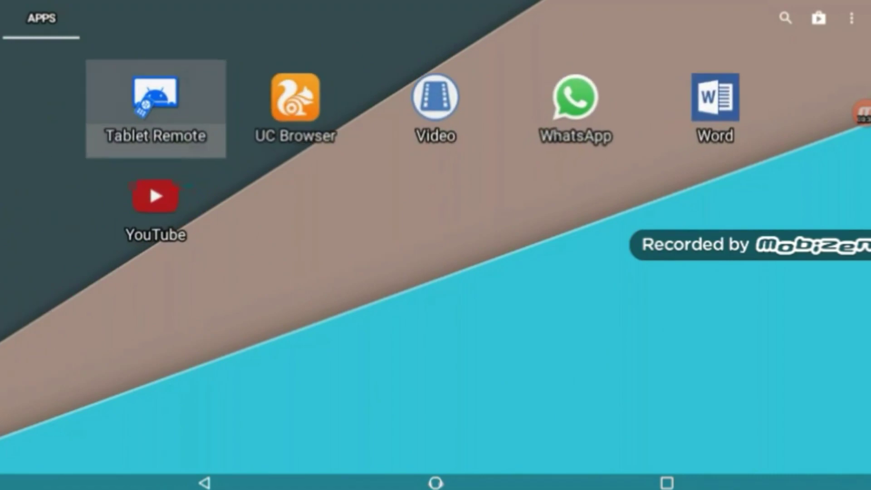
{"action": "key", "text": "Right"}
{"action": "key", "text": "Return"}
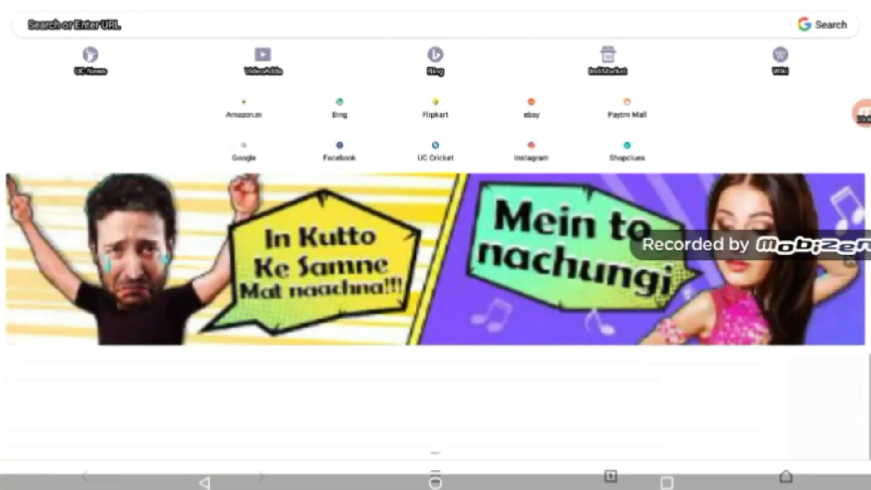
{"action": "left_click", "coordinate": [453, 15]}
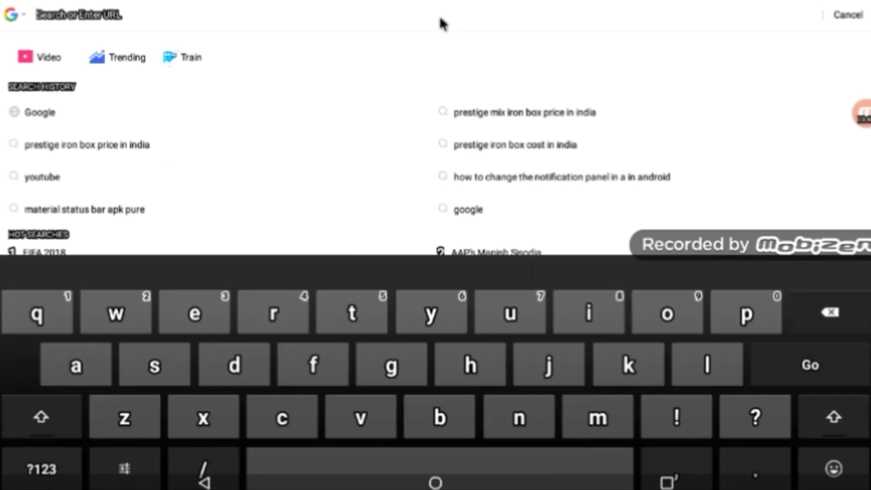
- Search the web for 'es file explorer apk pure'
{"action": "type", "text": "es"}
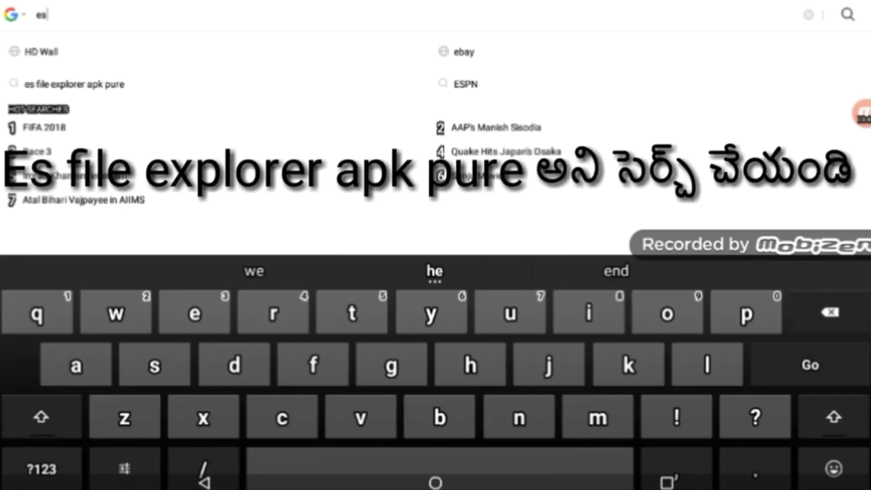
{"action": "type", "text": " file"}
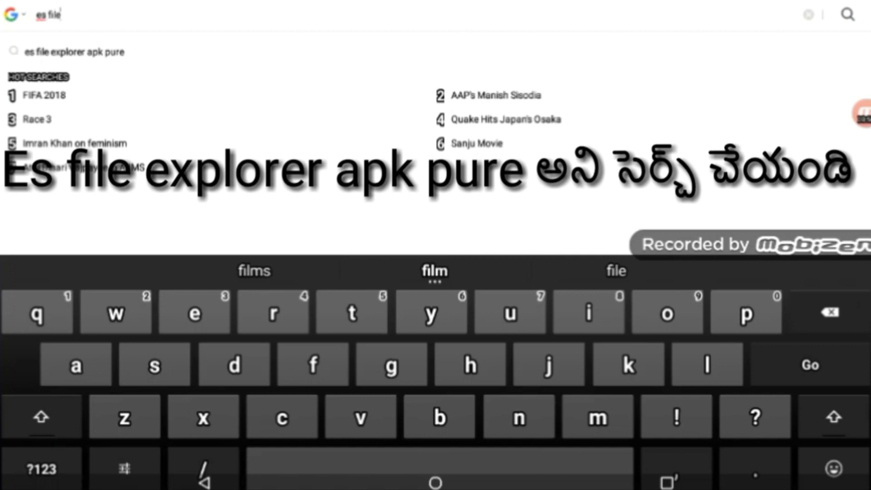
{"action": "type", "text": " ex"}
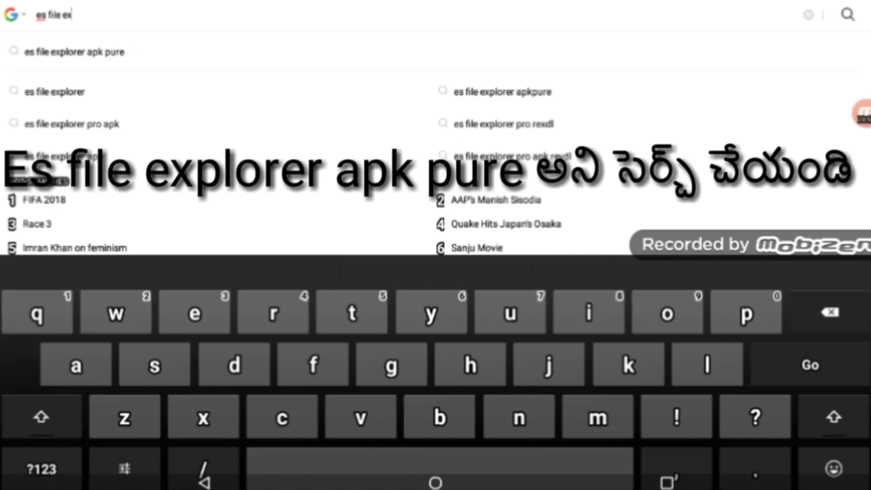
{"action": "type", "text": "plorer apk"}
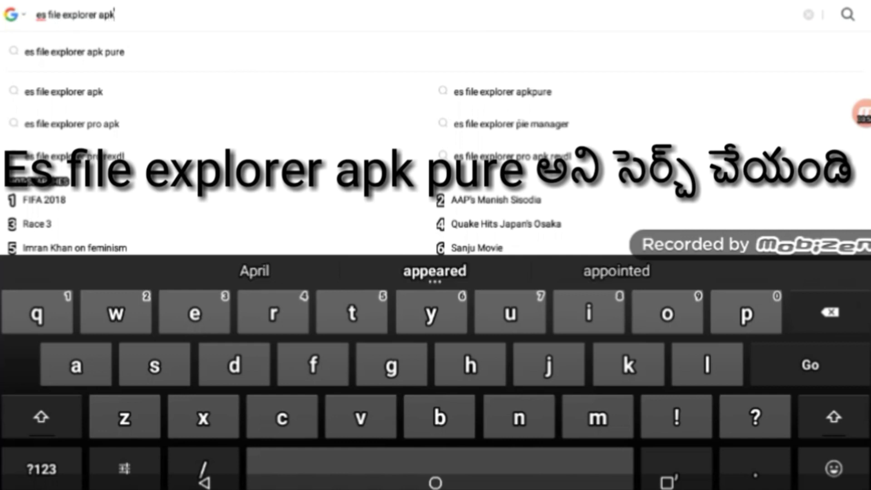
{"action": "type", "text": " pure"}
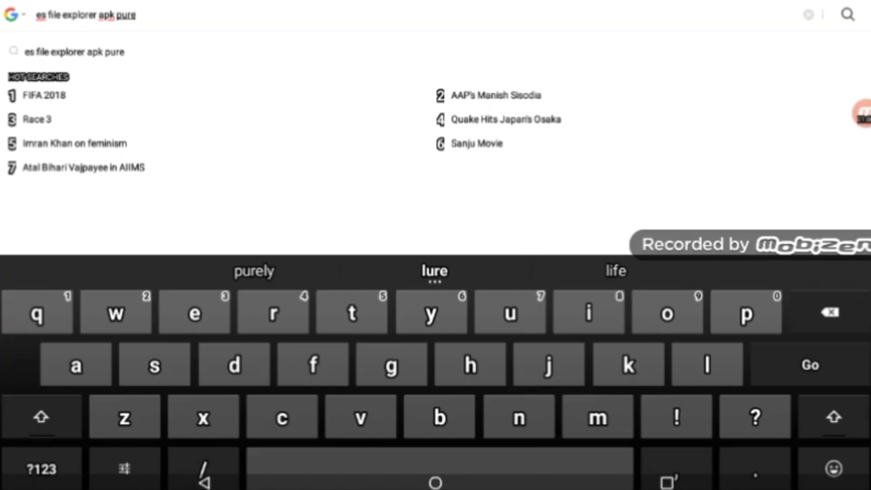
{"action": "key", "text": "Return"}
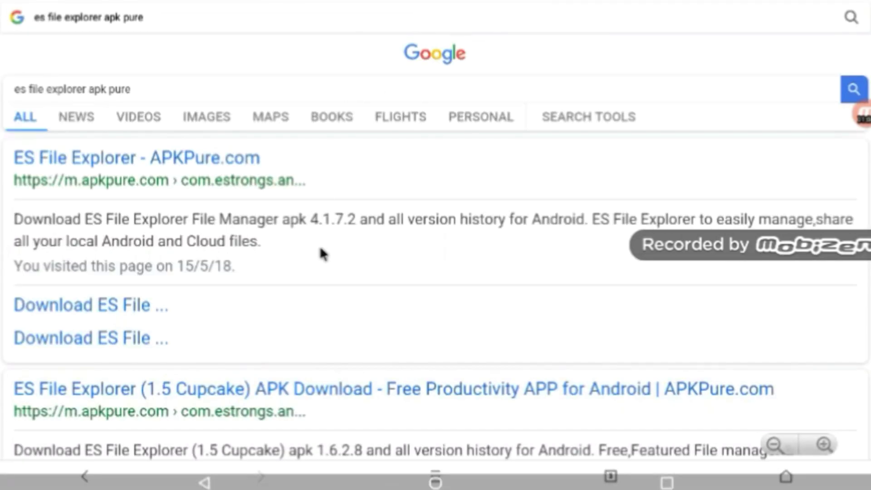
- Zoom in on the search results, scroll through them, and open the ES File Explorer - APKPure.com result
{"action": "left_click", "coordinate": [824, 444]}
{"action": "left_click_drag", "start_coordinate": [624, 325], "coordinate": [624, 202]}
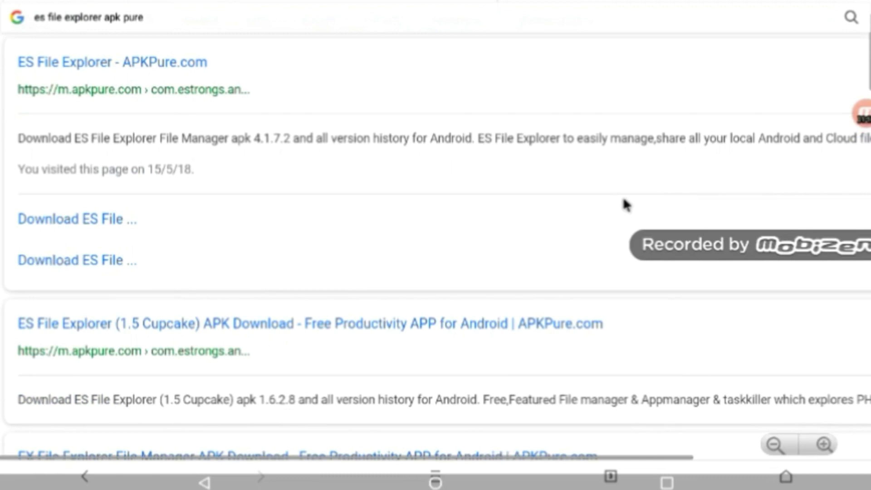
{"action": "left_click_drag", "start_coordinate": [527, 358], "coordinate": [533, 262]}
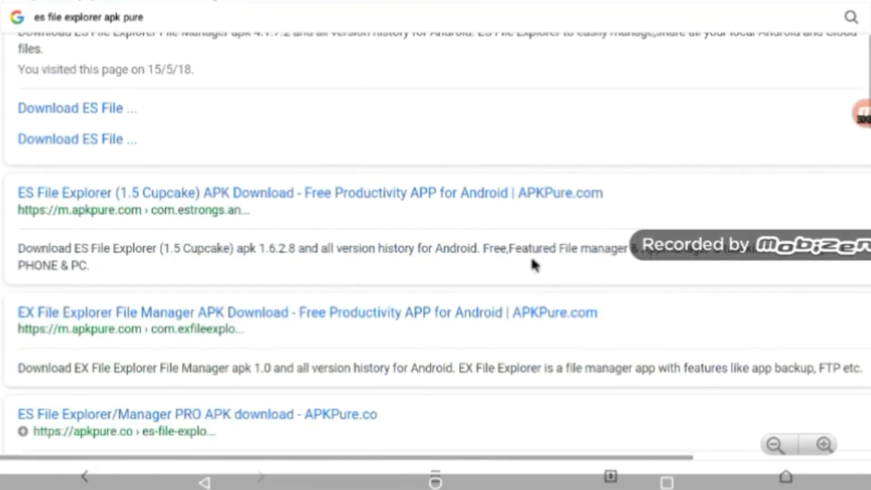
{"action": "left_click_drag", "start_coordinate": [532, 293], "coordinate": [524, 97]}
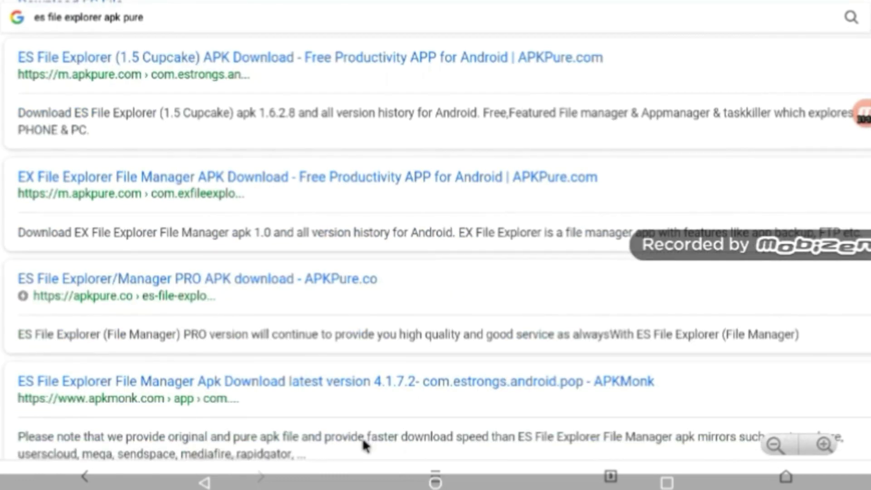
{"action": "left_click_drag", "start_coordinate": [411, 247], "coordinate": [399, 96]}
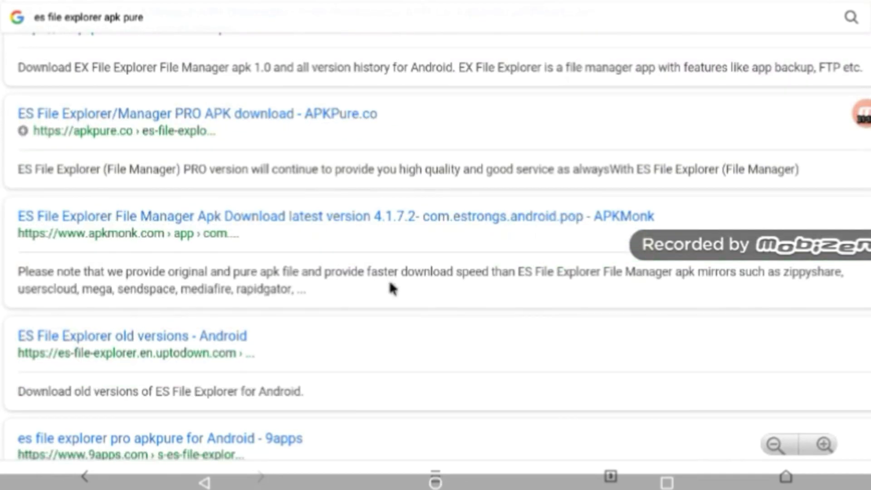
{"action": "left_click_drag", "start_coordinate": [387, 305], "coordinate": [458, 105]}
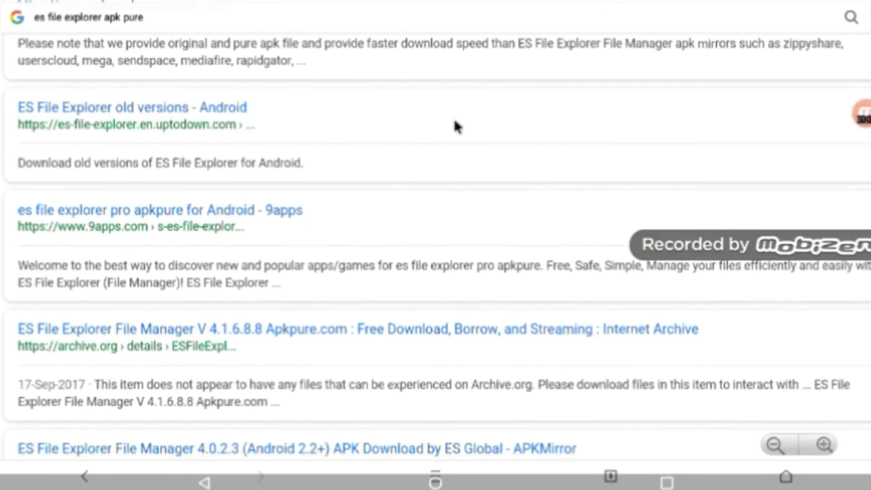
{"action": "left_click_drag", "start_coordinate": [480, 103], "coordinate": [440, 305]}
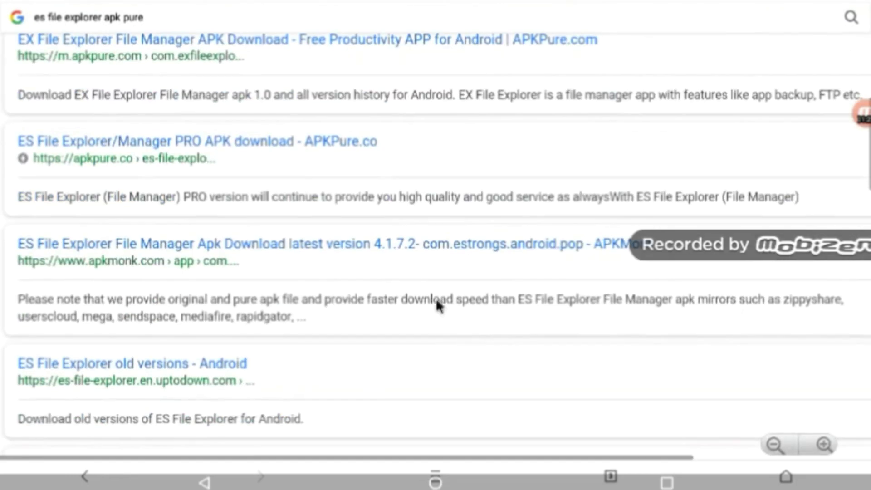
{"action": "left_click_drag", "start_coordinate": [439, 181], "coordinate": [389, 343]}
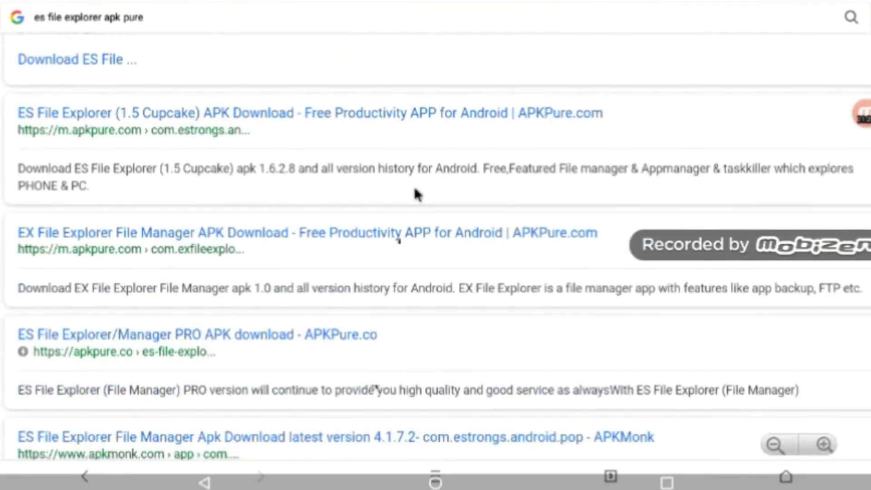
{"action": "left_click_drag", "start_coordinate": [414, 194], "coordinate": [379, 321]}
{"action": "left_click_drag", "start_coordinate": [404, 208], "coordinate": [365, 276]}
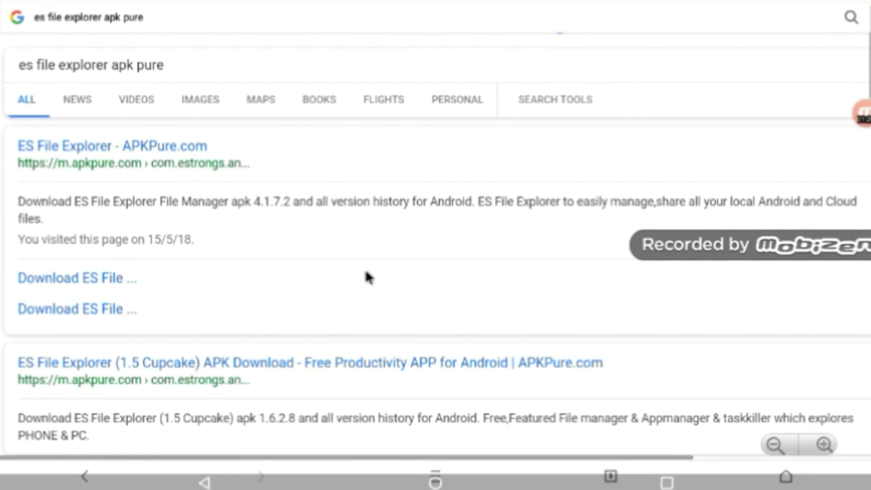
{"action": "left_click", "coordinate": [197, 140]}
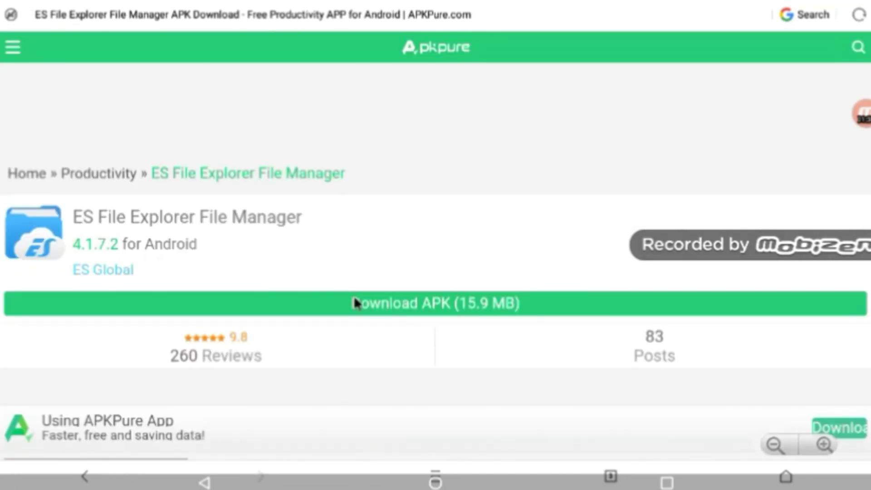
- Download the 15.9 MB ES File Explorer 4.1.7.2 APK and open it from UC Browser's Downloads
{"action": "left_click", "coordinate": [354, 295]}
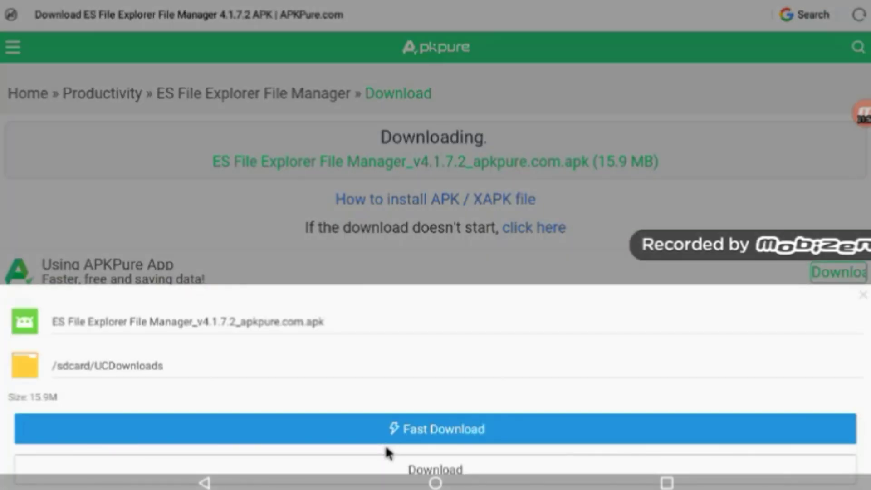
{"action": "left_click", "coordinate": [388, 467]}
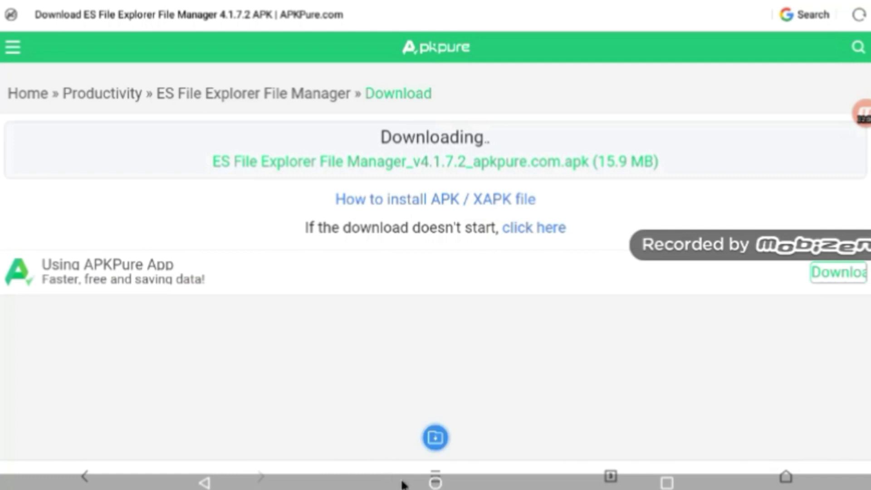
{"action": "left_click", "coordinate": [401, 479]}
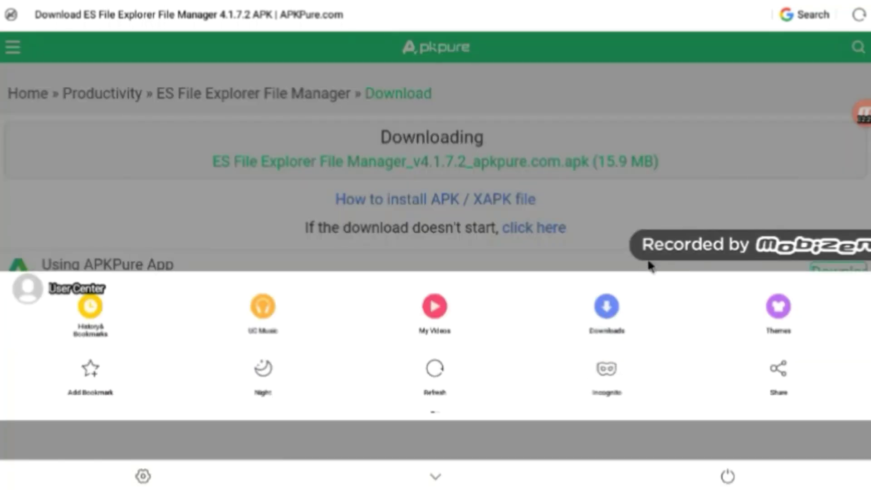
{"action": "left_click", "coordinate": [594, 333]}
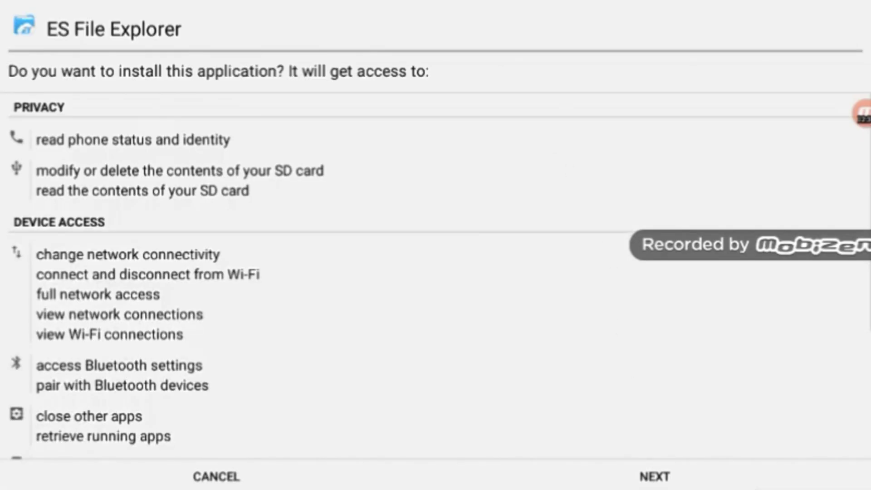
- Install ES File Explorer through the Package Installer and launch it
{"action": "left_click", "coordinate": [686, 479]}
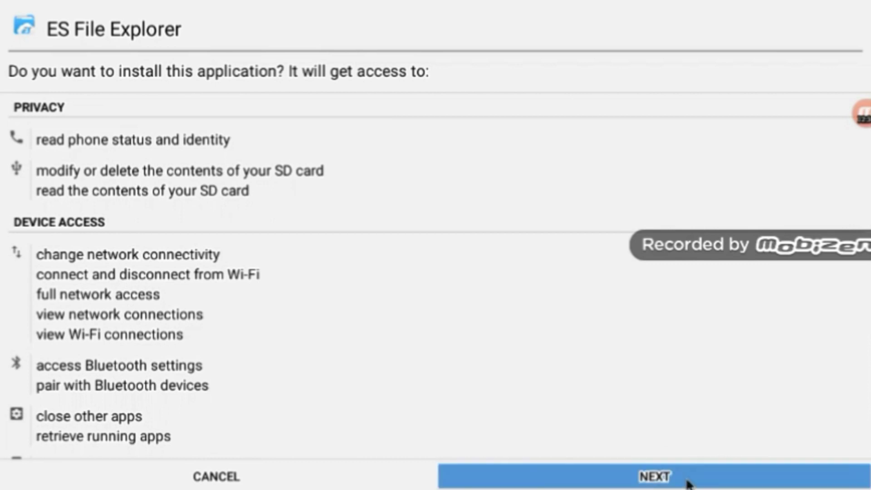
{"action": "left_click", "coordinate": [686, 481]}
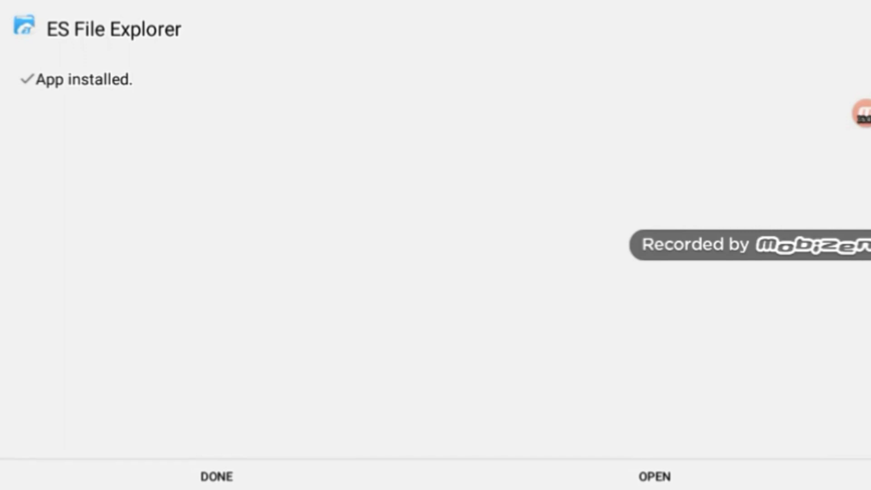
{"action": "left_click", "coordinate": [653, 475]}
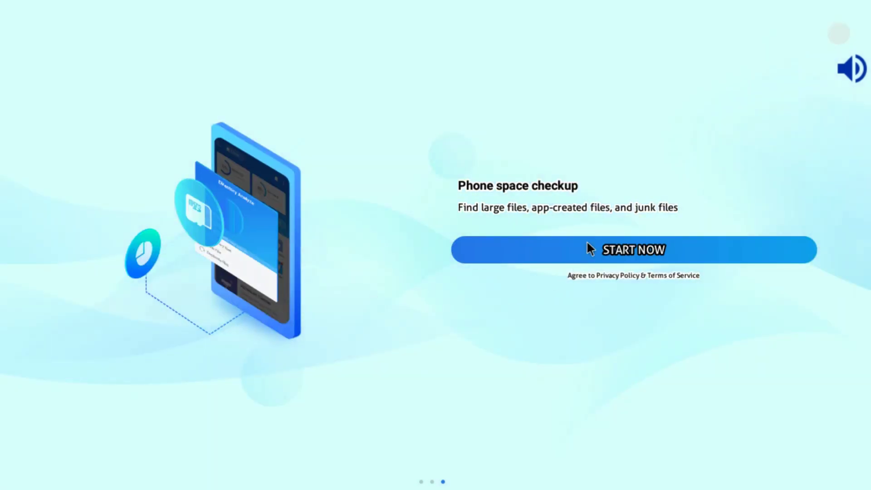
- Page through the ES File Explorer welcome screens to the main file screen
{"action": "left_click", "coordinate": [587, 243]}
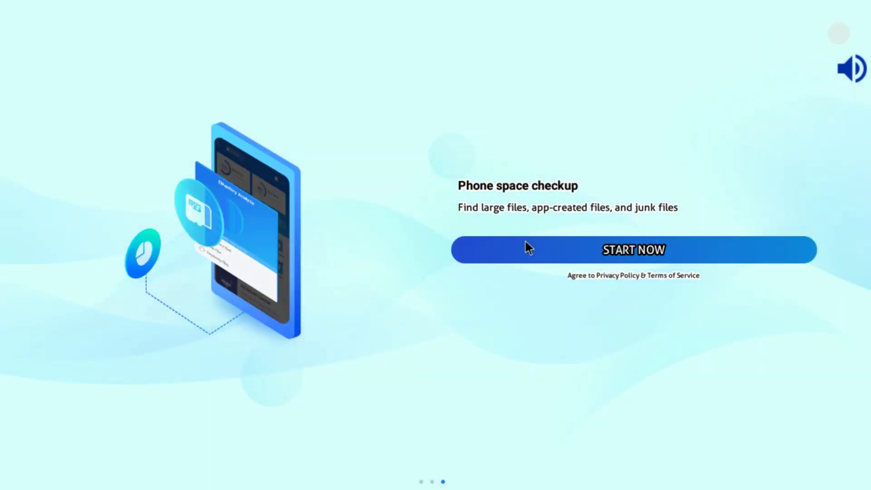
{"action": "left_click", "coordinate": [512, 275]}
{"action": "left_click", "coordinate": [524, 255]}
{"action": "left_click", "coordinate": [569, 262]}
{"action": "left_click", "coordinate": [568, 260]}
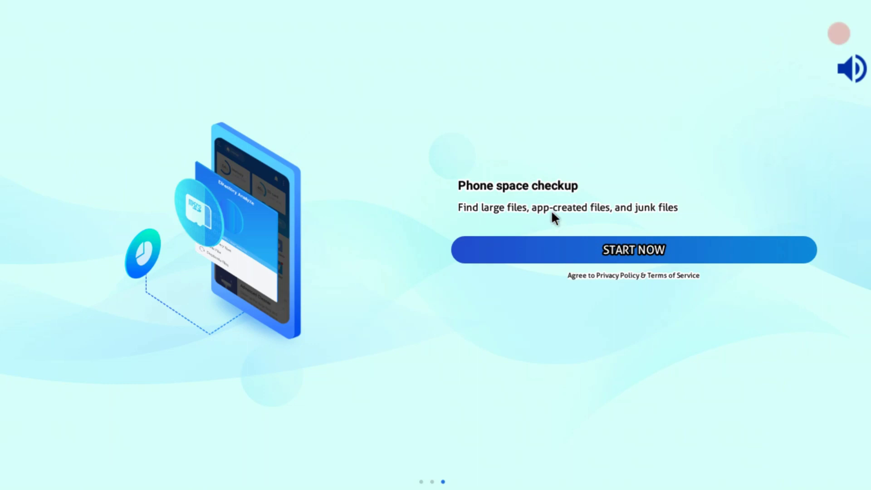
{"action": "left_click", "coordinate": [670, 258]}
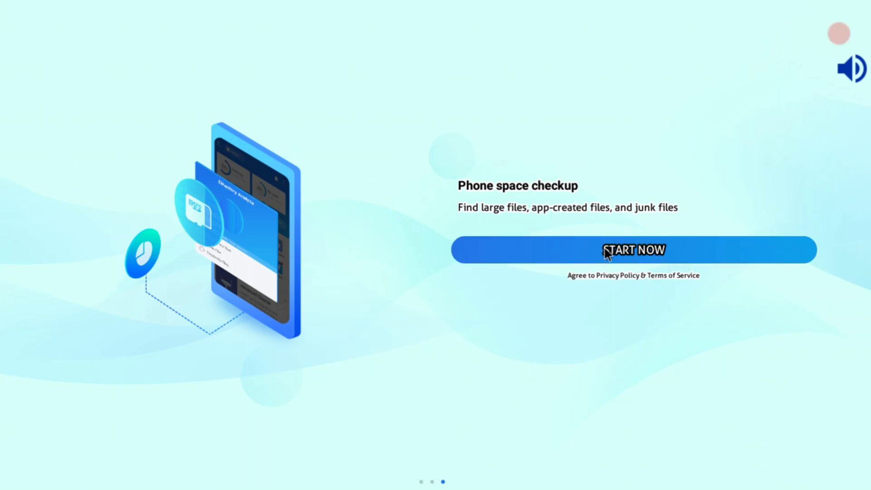
{"action": "left_click", "coordinate": [644, 249]}
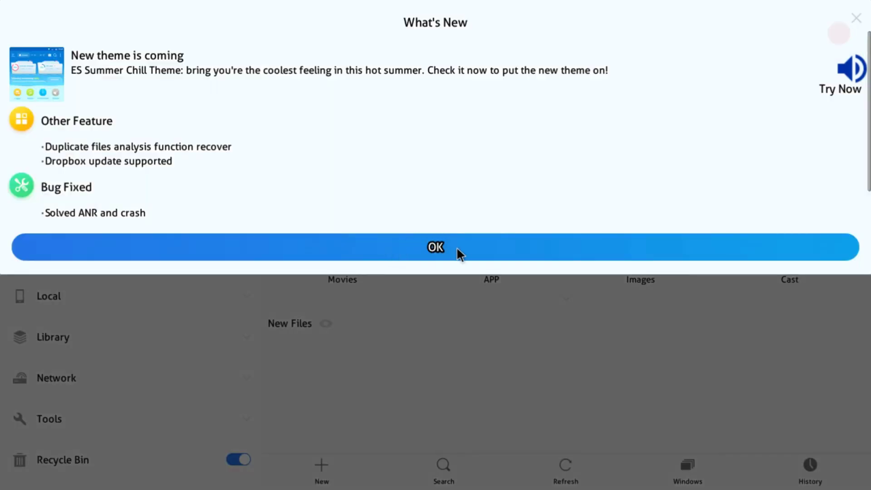
- Dismiss the What's New notice and open ES Swipe from the side menu
{"action": "left_click", "coordinate": [457, 247]}
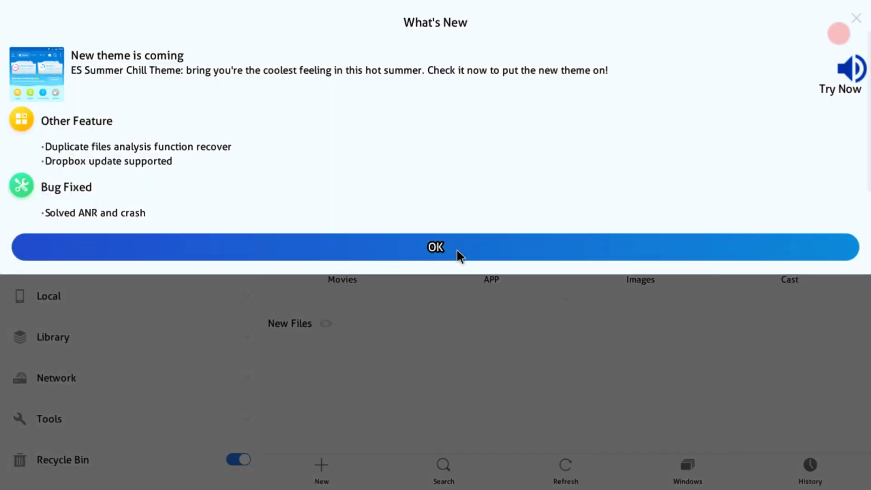
{"action": "left_click_drag", "start_coordinate": [630, 246], "coordinate": [270, 247]}
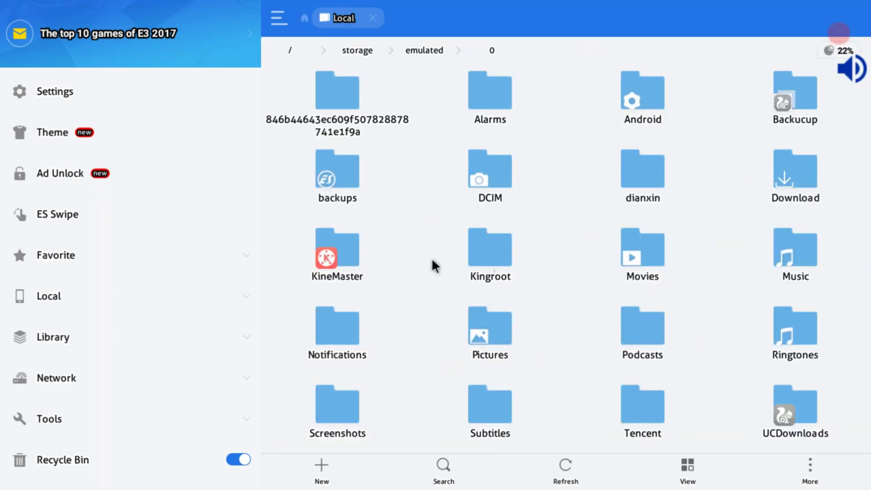
{"action": "left_click", "coordinate": [34, 208]}
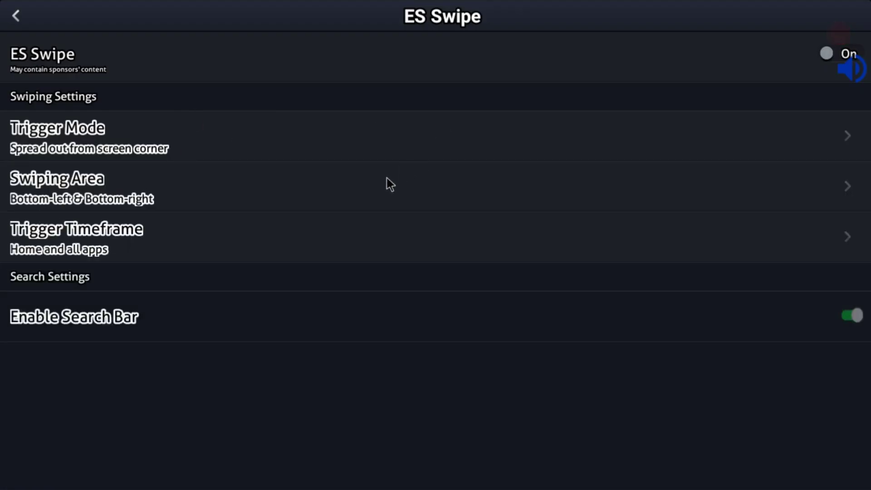
- Turn on ES Swipe, close the swipe tutorial, and bring up the Trigger Mode choices
{"action": "left_click", "coordinate": [378, 148]}
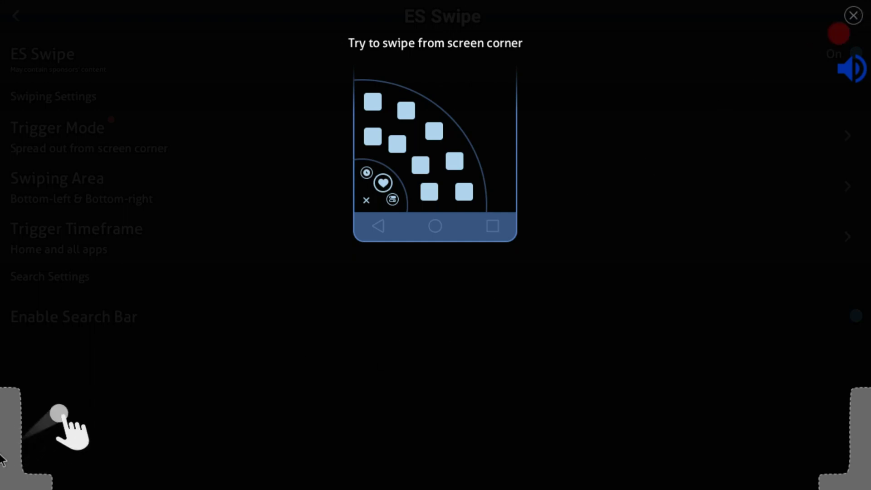
{"action": "left_click", "coordinate": [531, 410]}
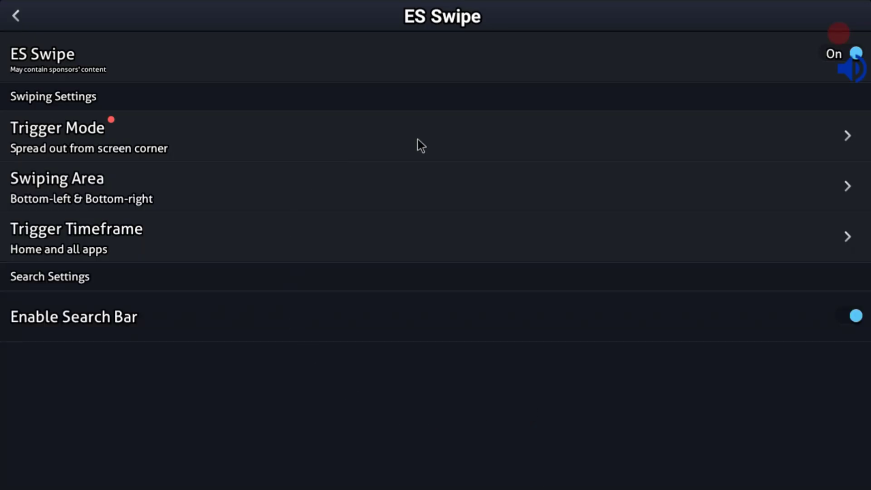
{"action": "left_click", "coordinate": [443, 132]}
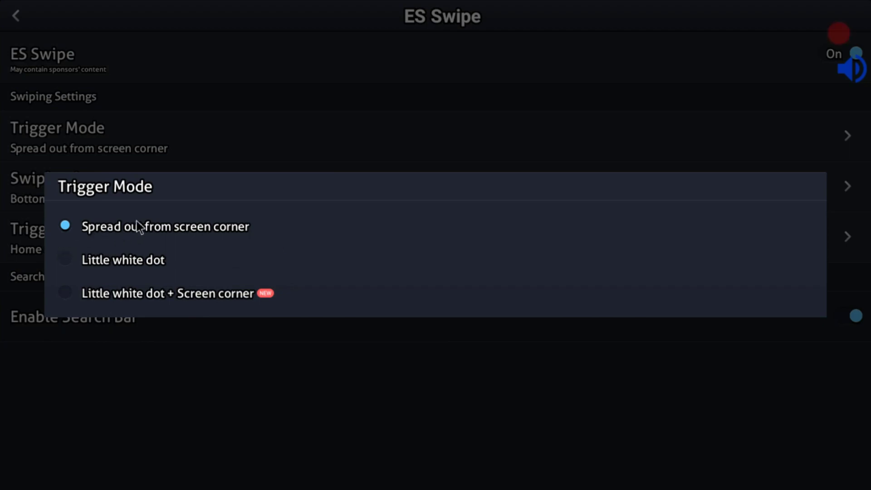
- Set the Trigger Timeframe to keep swiping active on Home and all apps
{"action": "left_click", "coordinate": [254, 206]}
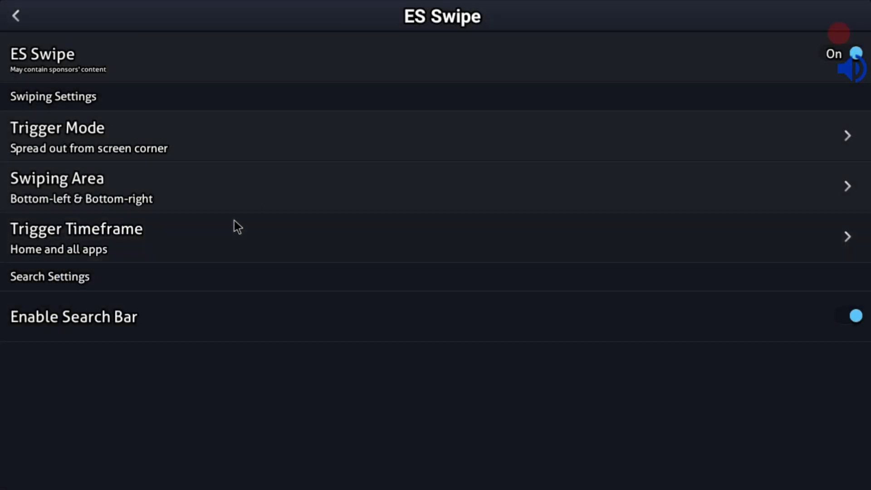
{"action": "left_click", "coordinate": [235, 221]}
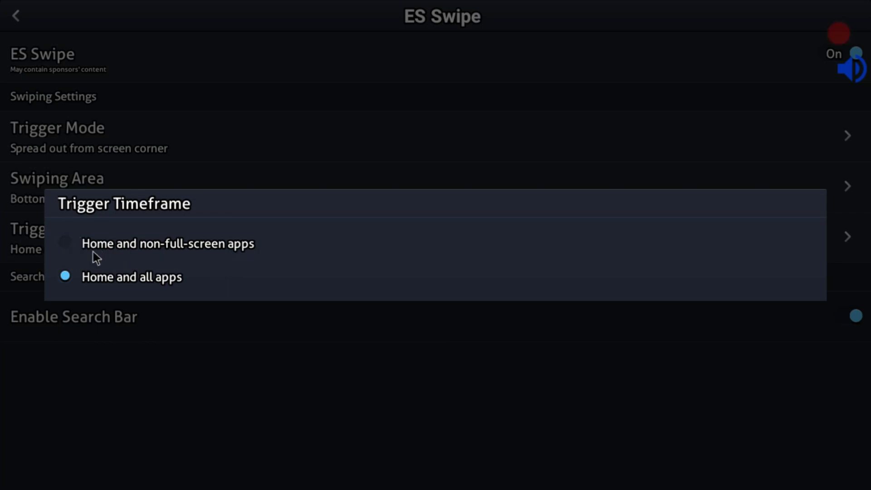
{"action": "left_click", "coordinate": [164, 317]}
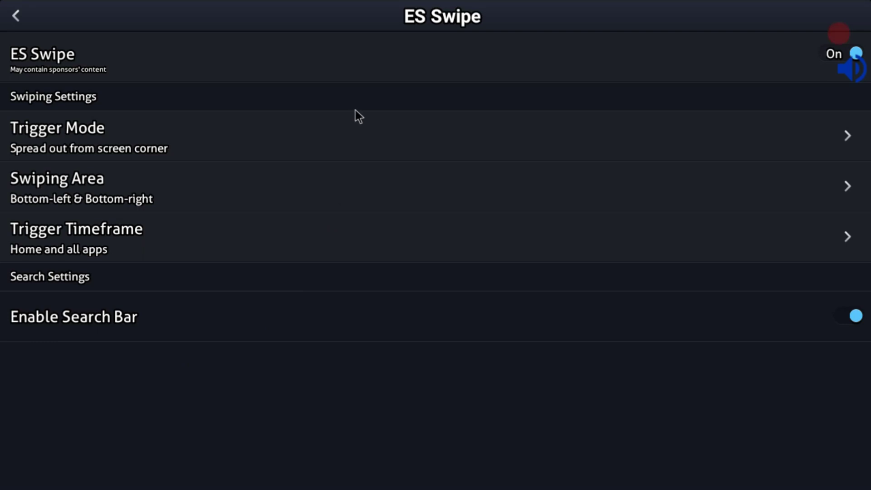
- Choose Little white dot + Screen corner as Trigger Mode and move the dot to the left edge
{"action": "left_click", "coordinate": [496, 131]}
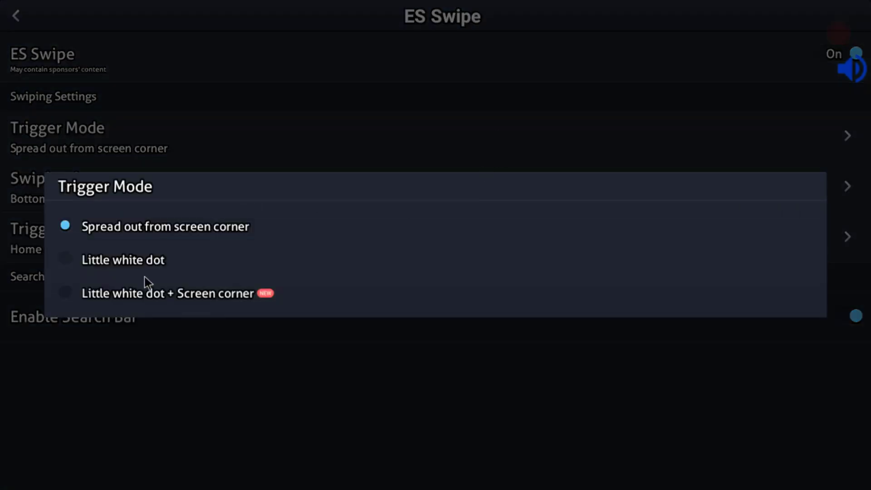
{"action": "left_click", "coordinate": [79, 287]}
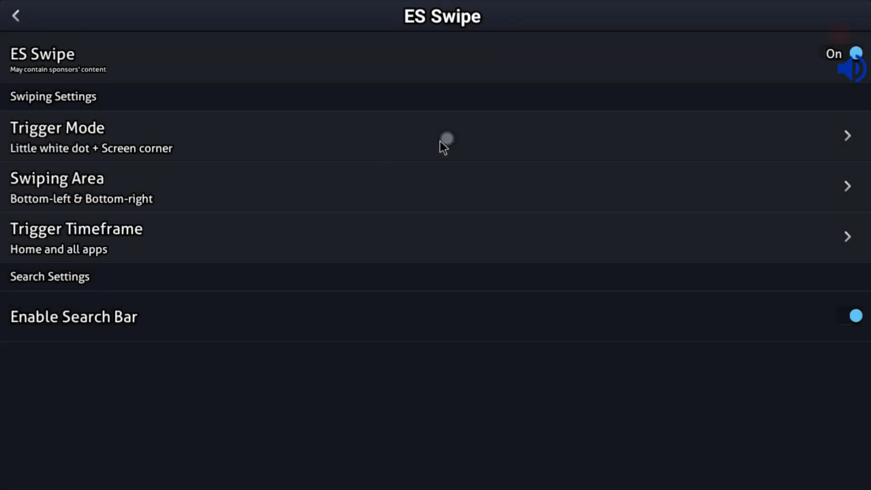
{"action": "left_click_drag", "start_coordinate": [442, 141], "coordinate": [1, 168]}
{"action": "left_click", "coordinate": [205, 144]}
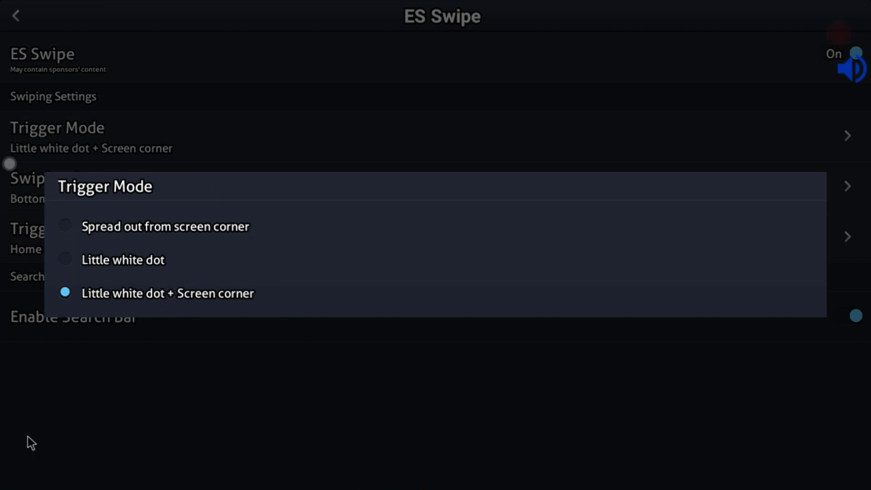
- Try the swipe panel's common apps, recent apps and shortcut views, then close it and the Trigger Mode dialog
{"action": "left_click", "coordinate": [7, 165]}
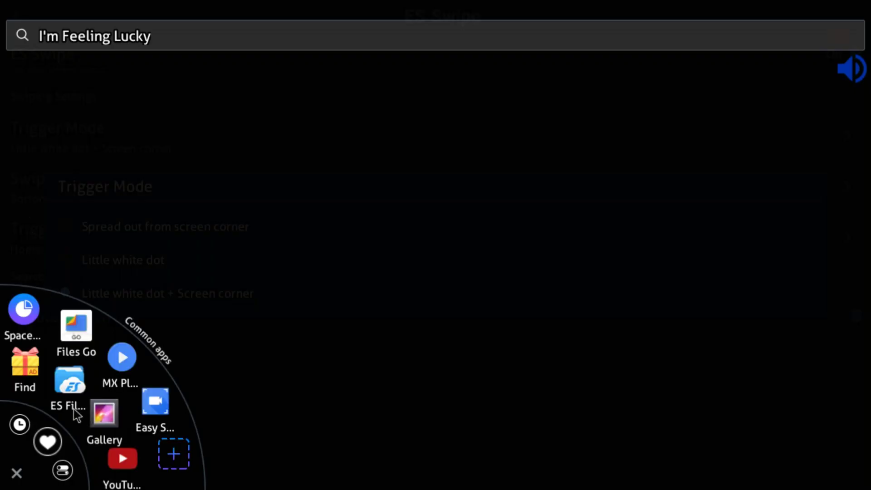
{"action": "left_click_drag", "start_coordinate": [105, 393], "coordinate": [76, 350]}
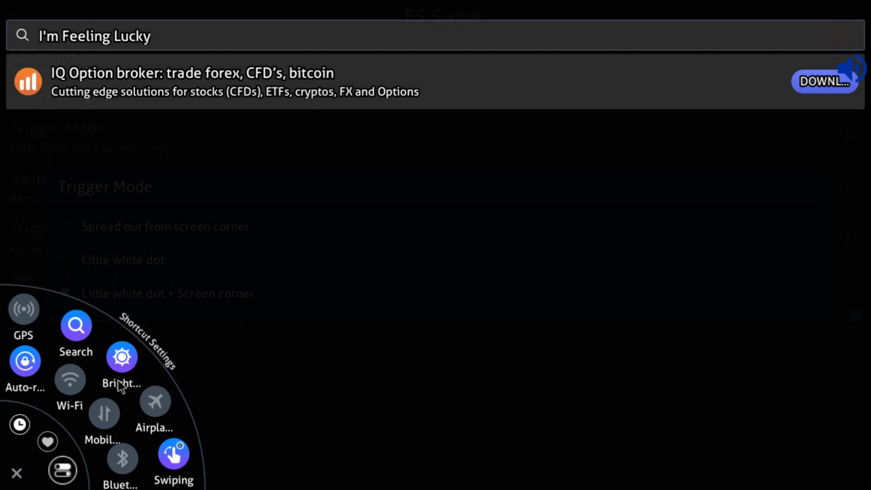
{"action": "left_click", "coordinate": [45, 442]}
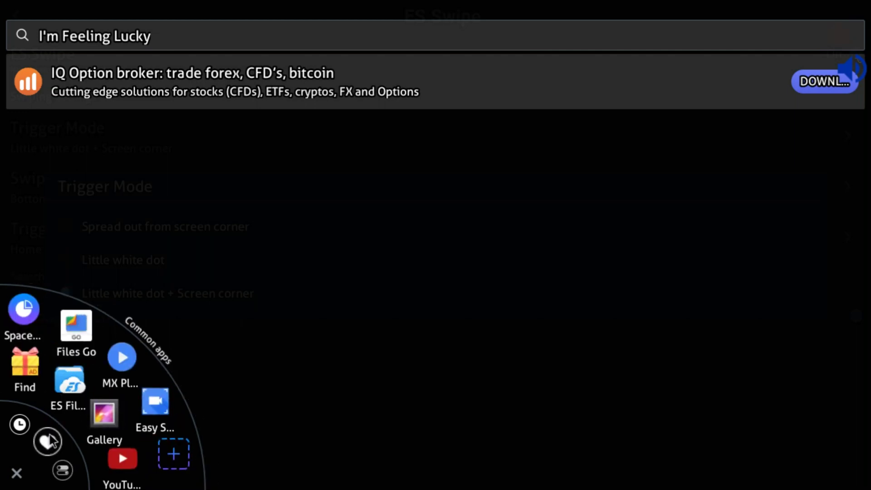
{"action": "left_click", "coordinate": [62, 467]}
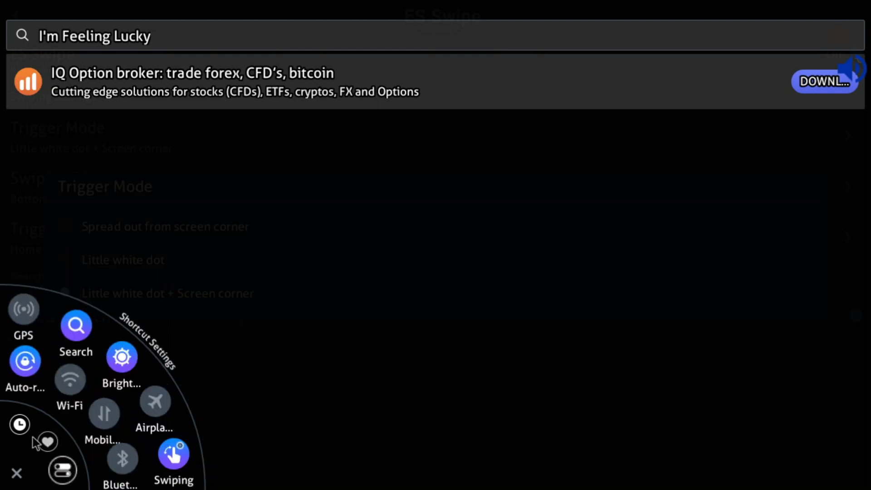
{"action": "left_click", "coordinate": [16, 427]}
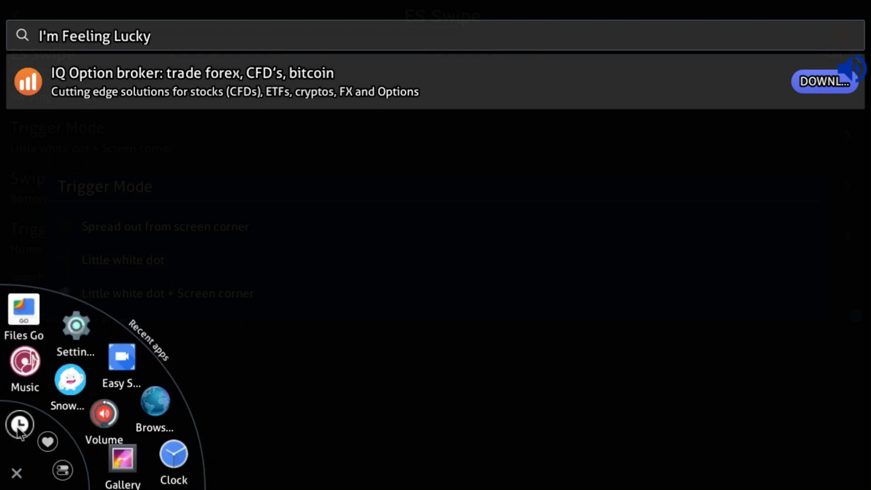
{"action": "left_click", "coordinate": [64, 472]}
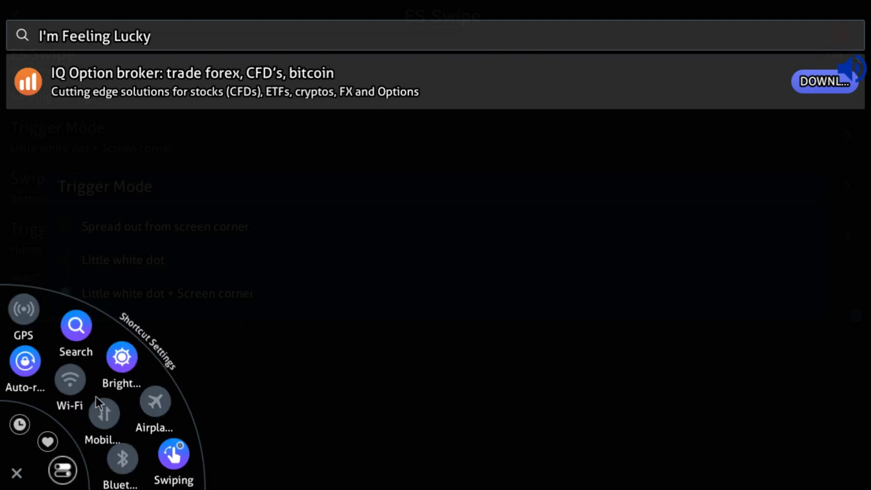
{"action": "left_click", "coordinate": [166, 455]}
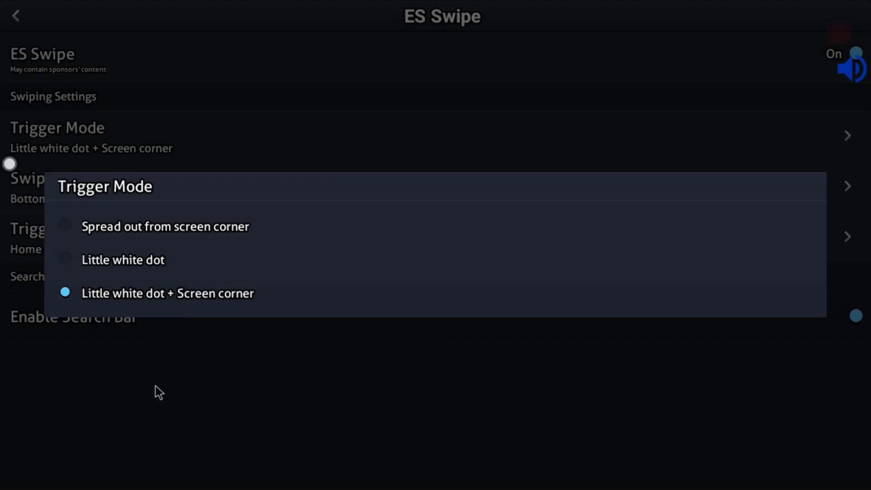
{"action": "left_click", "coordinate": [155, 386]}
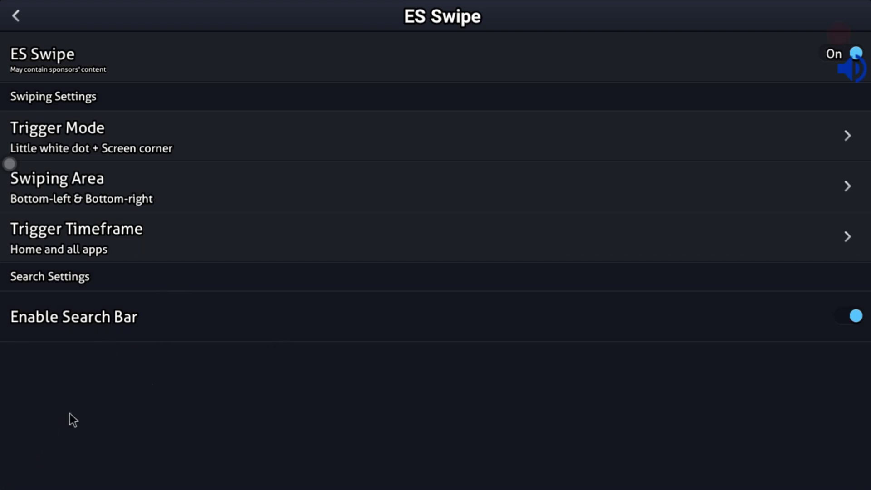
- Go to the Android home screen, open the APSFL app, and bring up the swipe panel over it
{"action": "left_click", "coordinate": [10, 484]}
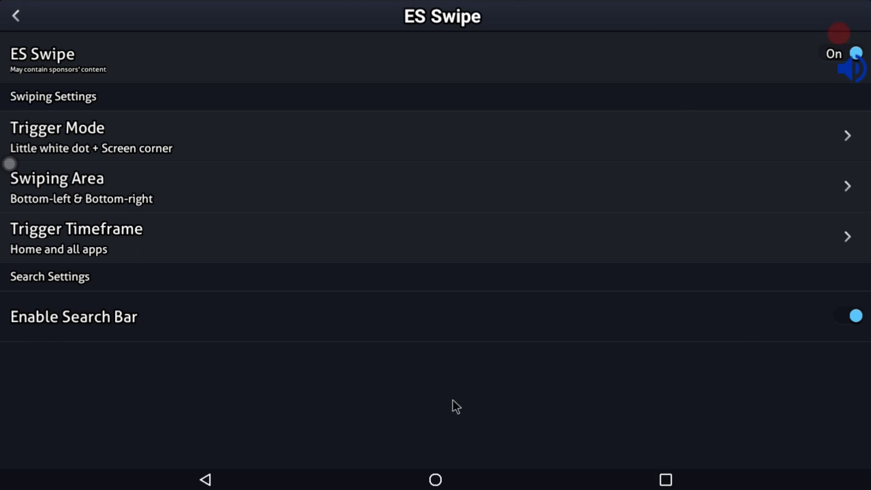
{"action": "left_click", "coordinate": [436, 480]}
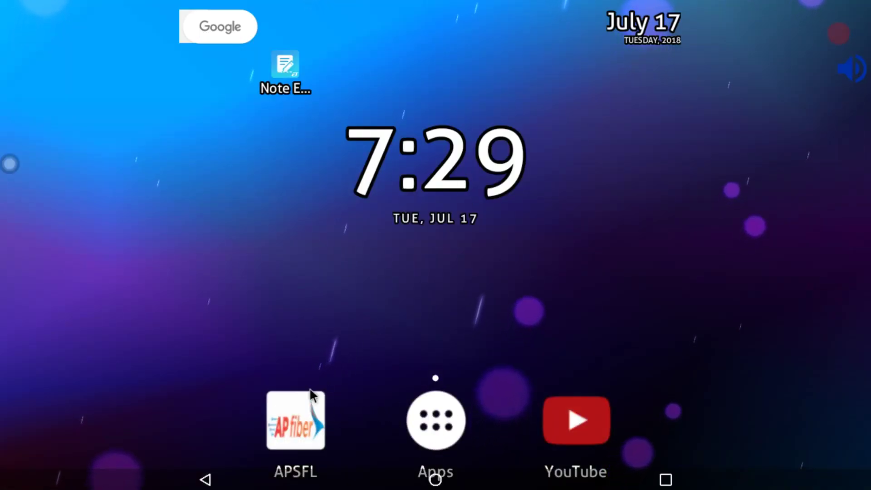
{"action": "left_click", "coordinate": [289, 408]}
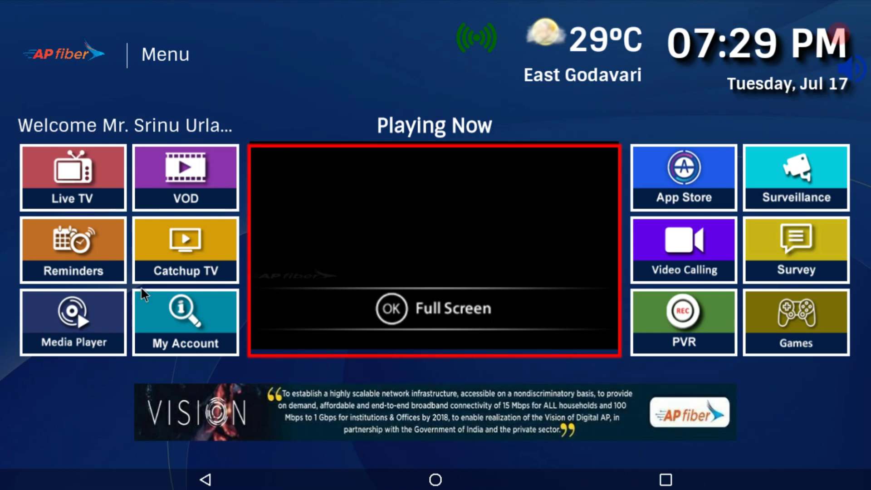
{"action": "key", "text": "super"}
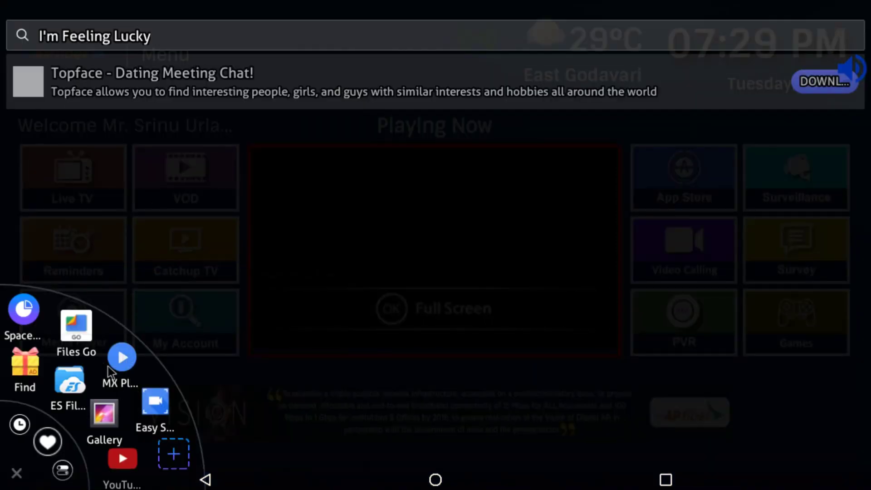
- Rotate the ES Swipe arc between its pages, launch MX Player from it, then swipe the panel again
{"action": "left_click_drag", "start_coordinate": [108, 366], "coordinate": [54, 298]}
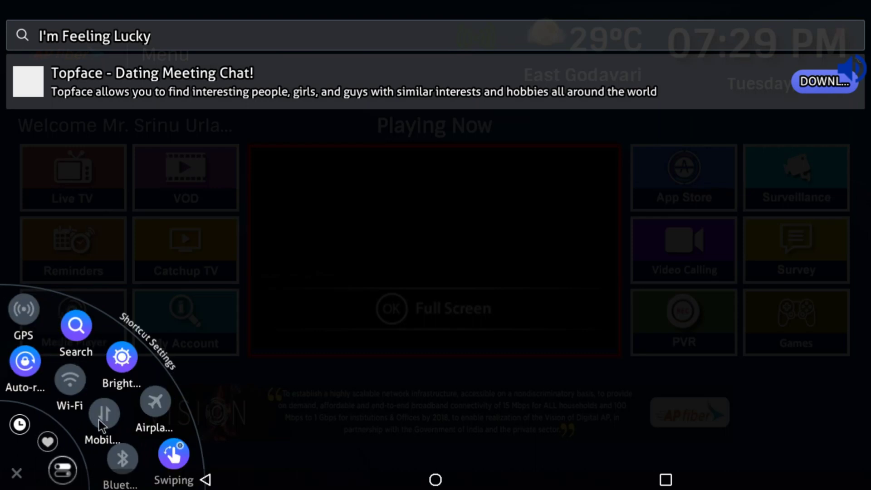
{"action": "left_click_drag", "start_coordinate": [96, 403], "coordinate": [82, 346]}
{"action": "left_click_drag", "start_coordinate": [110, 442], "coordinate": [98, 411]}
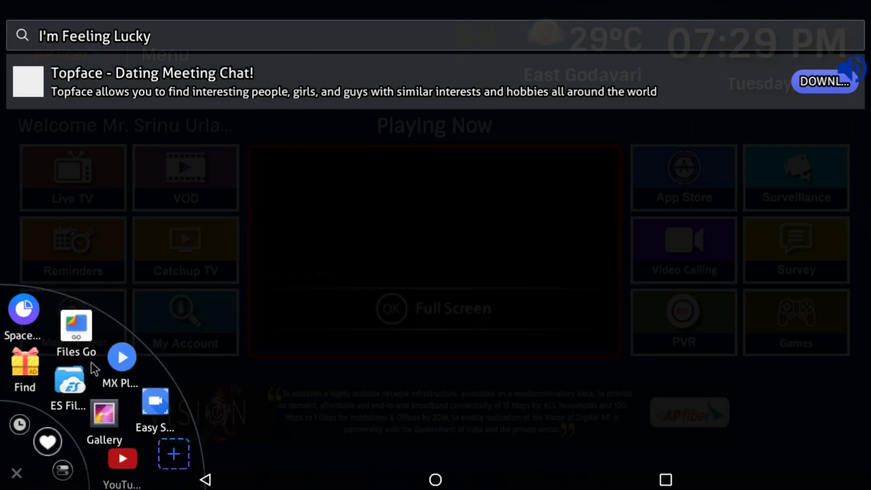
{"action": "left_click", "coordinate": [123, 363]}
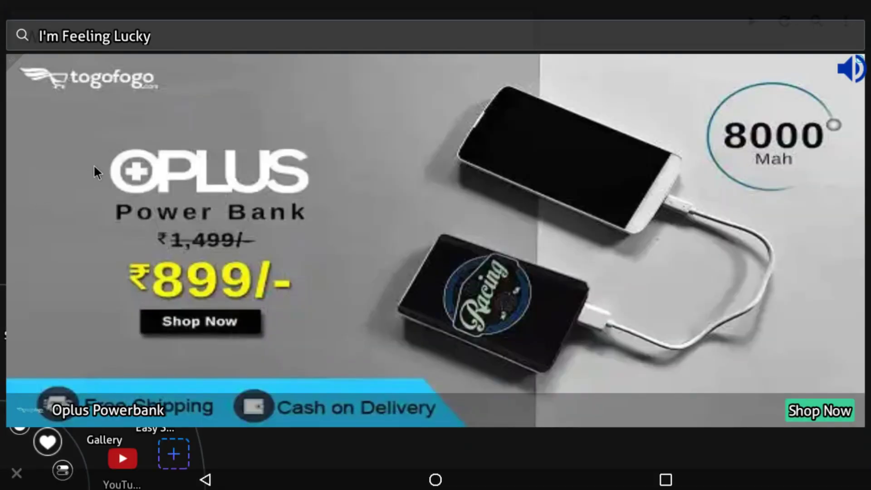
{"action": "left_click_drag", "start_coordinate": [111, 448], "coordinate": [81, 410]}
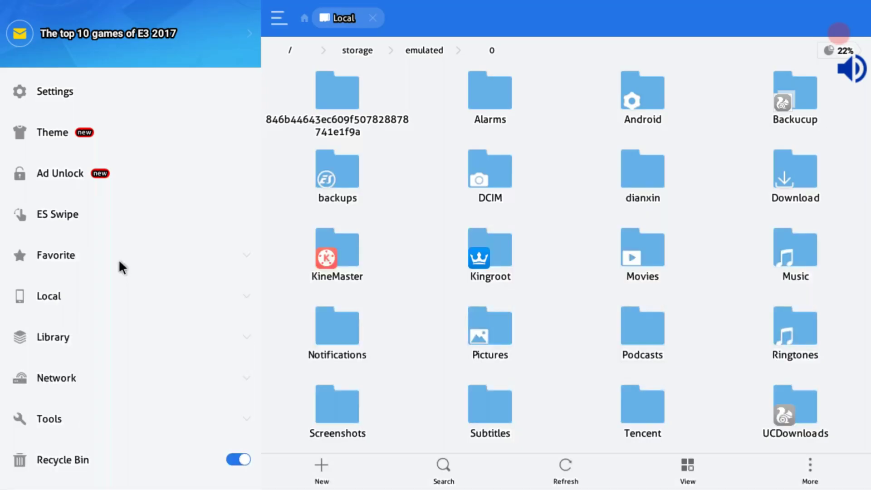
- Visit the Ad Unlock page, return to the file browser, and trigger ES Swipe from the bottom-right corner
{"action": "left_click", "coordinate": [101, 172]}
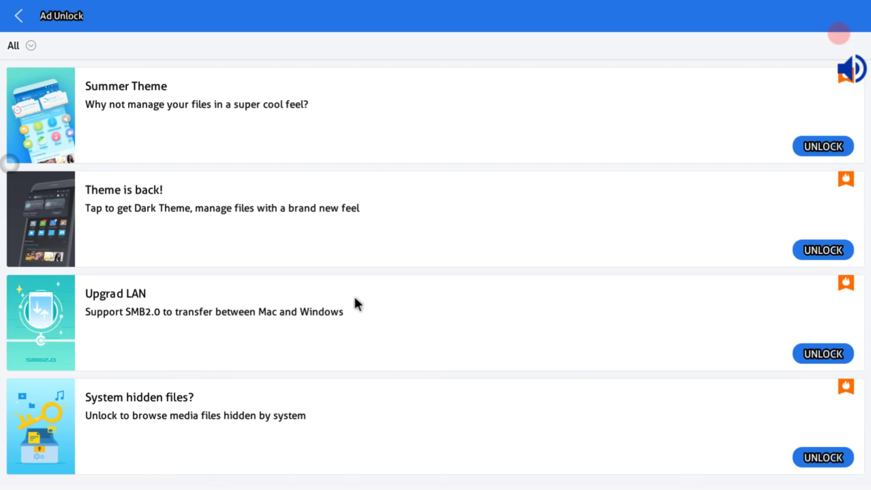
{"action": "key", "text": "Escape"}
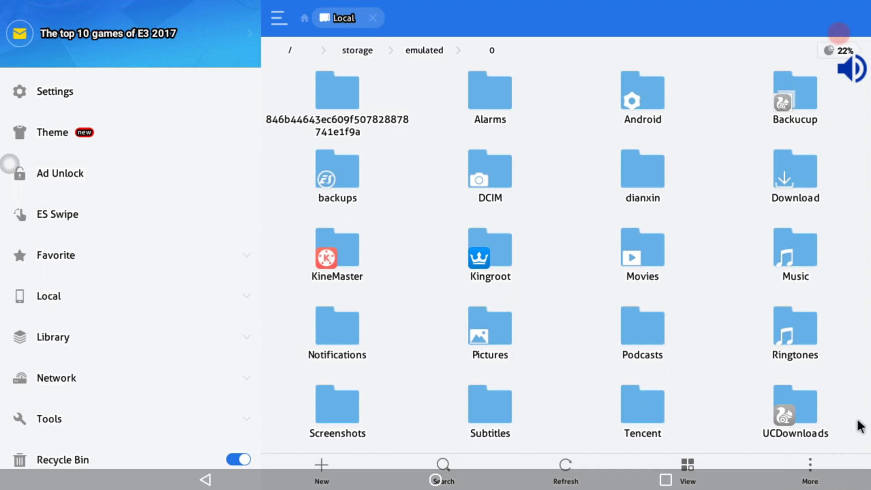
{"action": "mouse_move", "coordinate": [868, 463]}
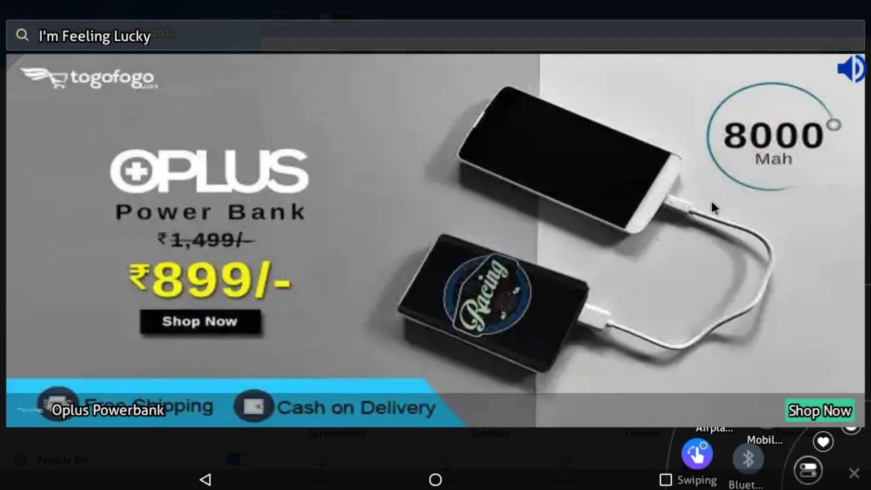
- Confirm the swipe panel's eight common apps (Select 8/9) with OK, then return to the home screen
{"action": "left_click_drag", "start_coordinate": [745, 464], "coordinate": [732, 431]}
{"action": "left_click", "coordinate": [743, 465]}
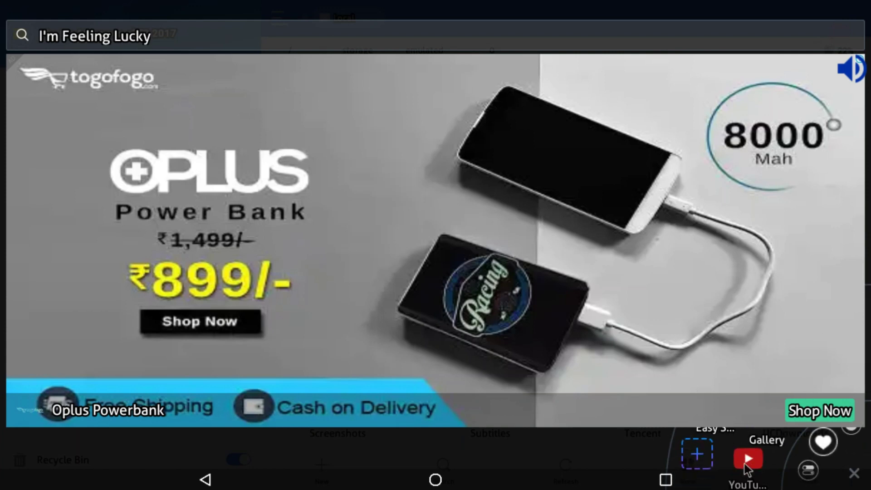
{"action": "scroll", "coordinate": [435, 186], "scroll_direction": "down", "scroll_amount": 1}
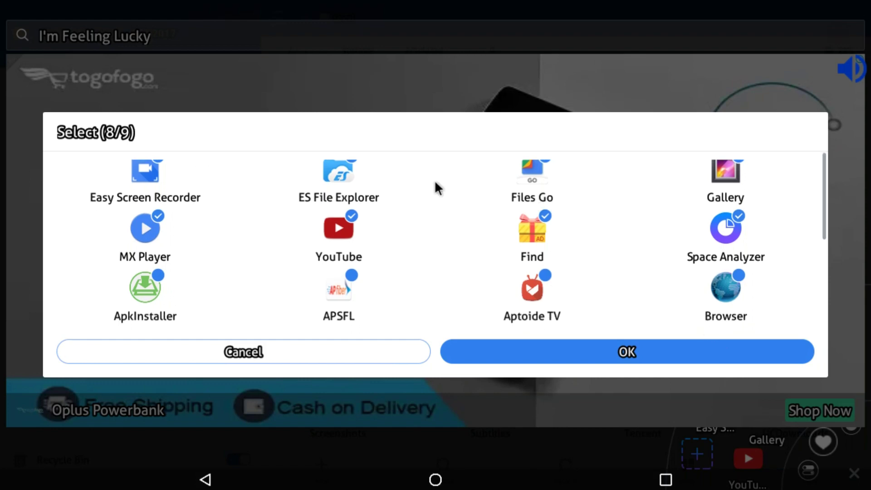
{"action": "left_click_drag", "start_coordinate": [398, 262], "coordinate": [532, 70]}
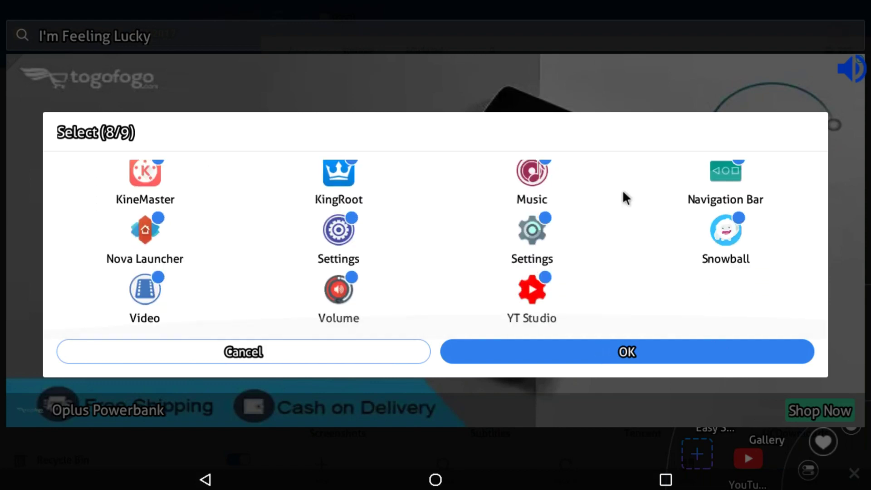
{"action": "left_click_drag", "start_coordinate": [642, 254], "coordinate": [651, 372]}
{"action": "left_click", "coordinate": [644, 341]}
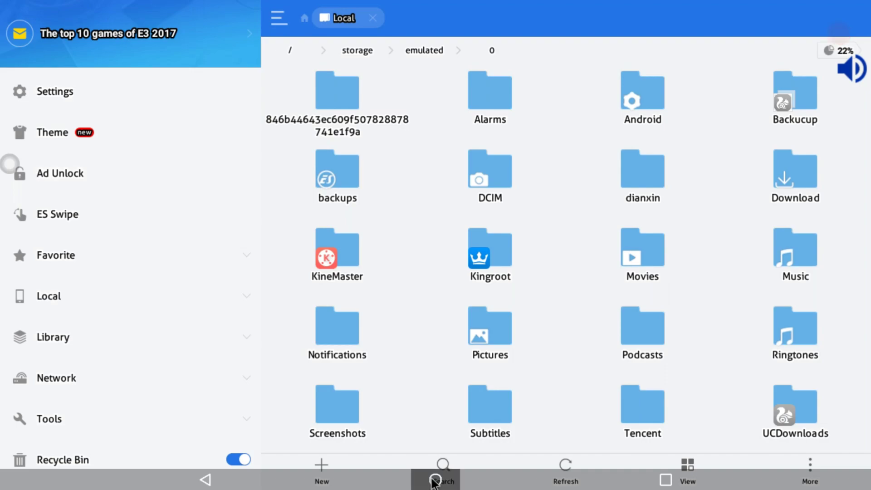
{"action": "left_click", "coordinate": [433, 480]}
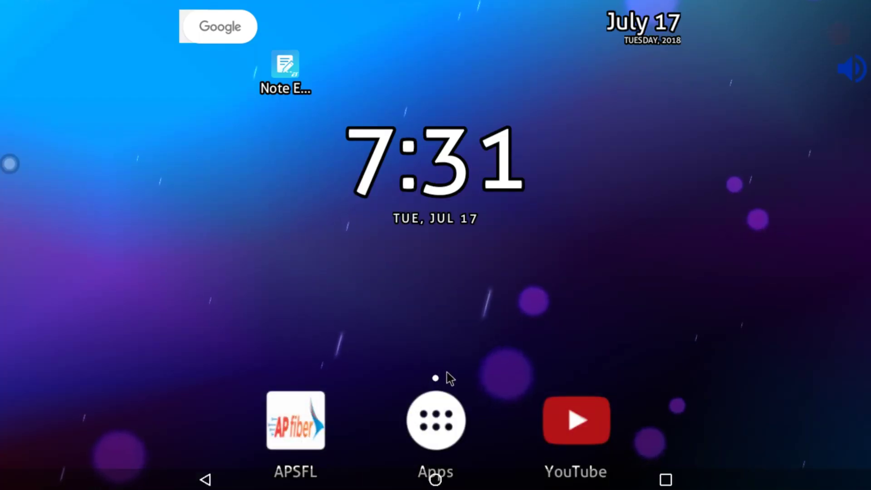
- Launch YouTube, swipe the ES Swipe arc over it, go home, and open the all-apps list
{"action": "left_click", "coordinate": [556, 409]}
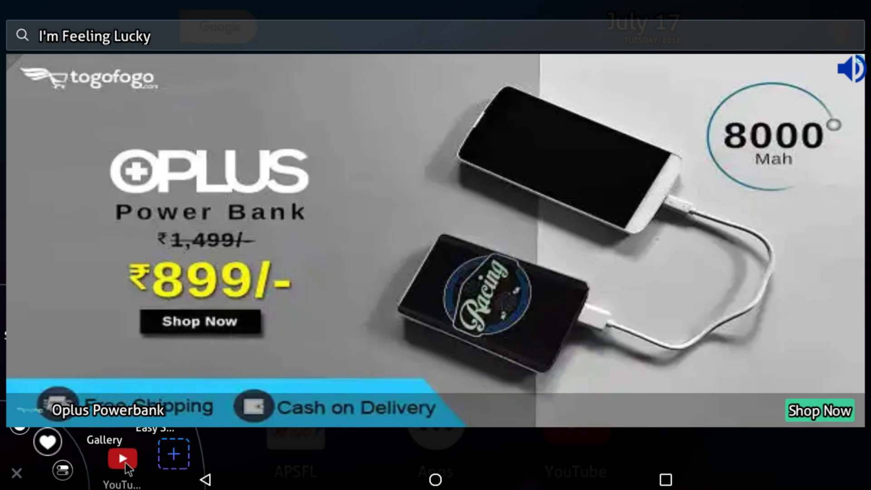
{"action": "left_click_drag", "start_coordinate": [119, 443], "coordinate": [110, 375]}
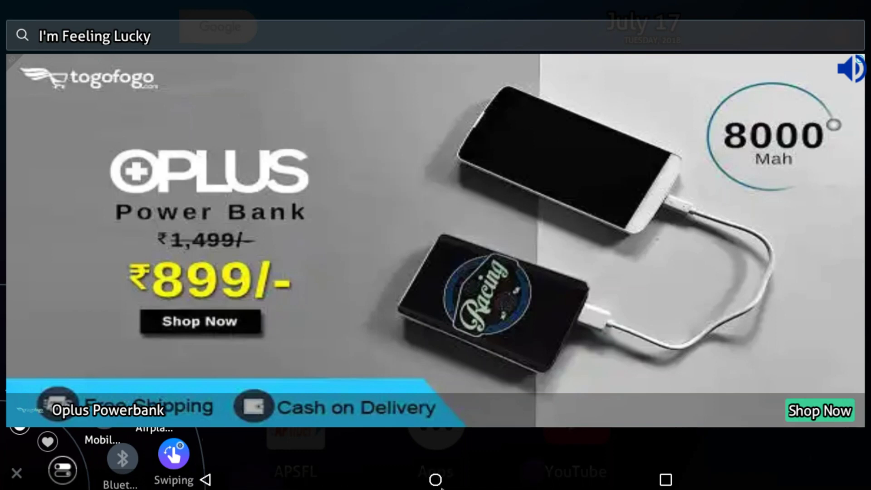
{"action": "left_click", "coordinate": [437, 482]}
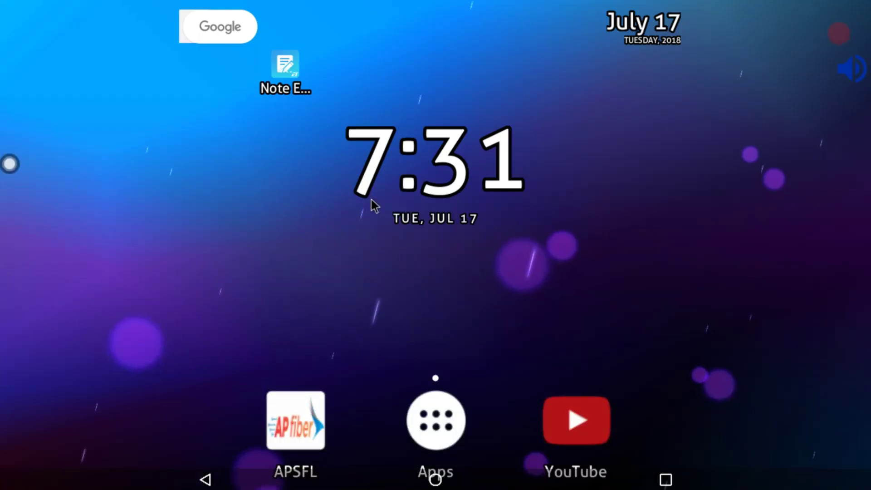
{"action": "left_click", "coordinate": [446, 403]}
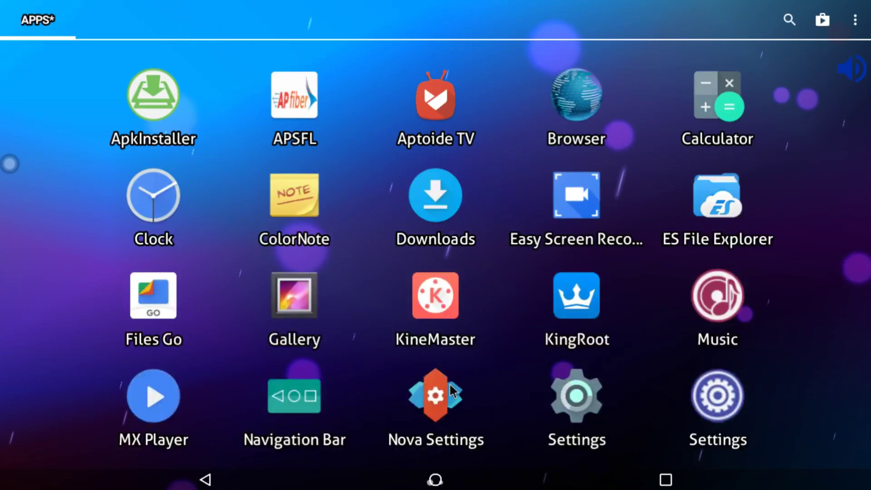